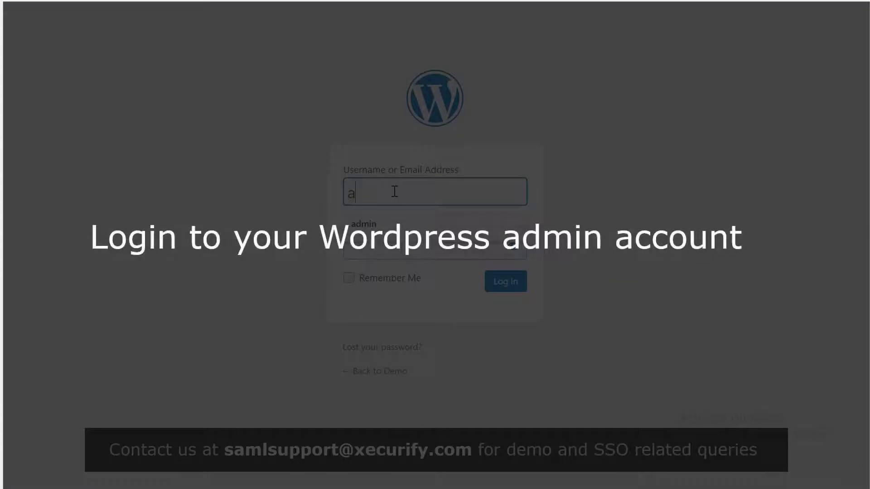
Step: Sign in to WordPress with the admin username and password to reach the Dashboard
type("dmin")
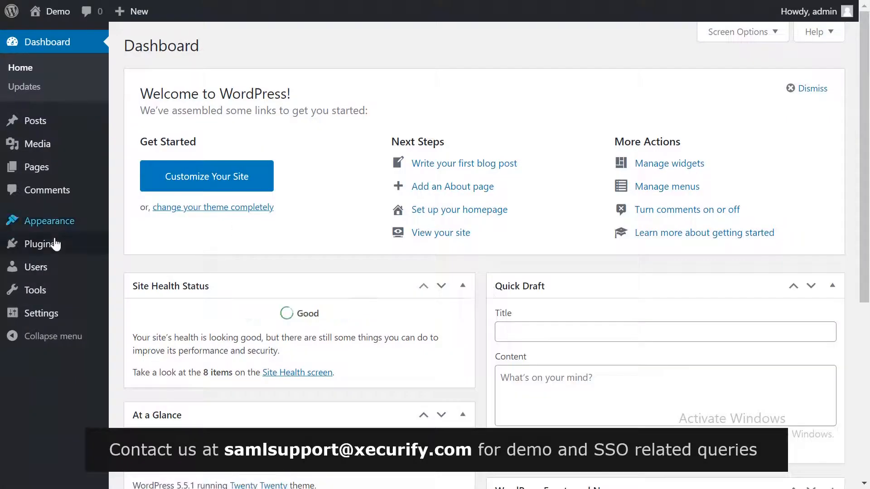
mouse_move(51, 248)
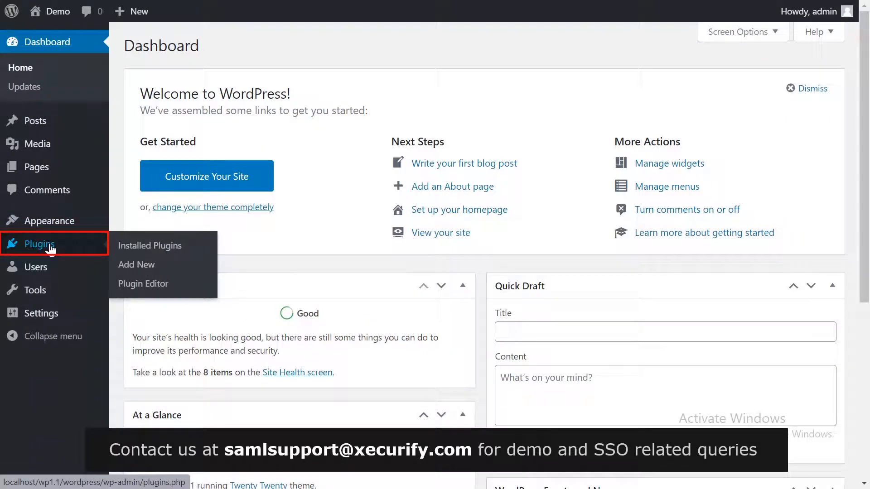
Step: Search plugins for 'SAML', then install and activate miniOrange SAML SP Single Sign On
left_click(50, 248)
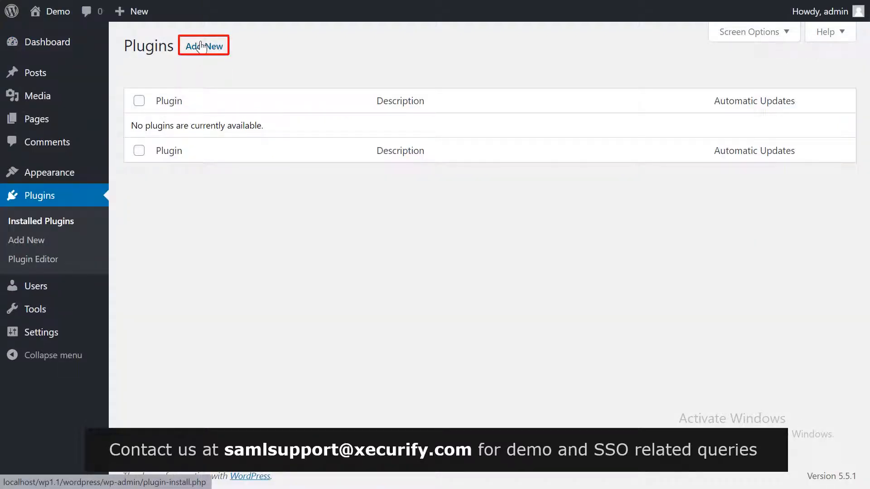
left_click(201, 46)
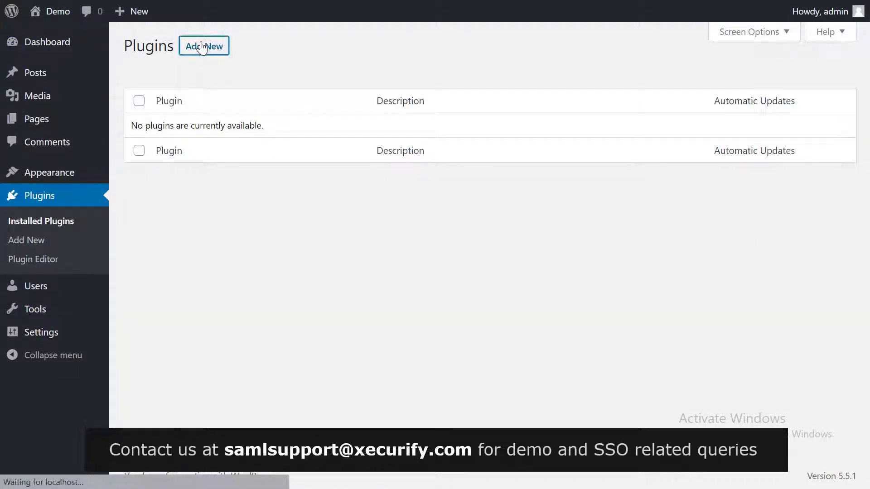
left_click(662, 84)
type("SAML")
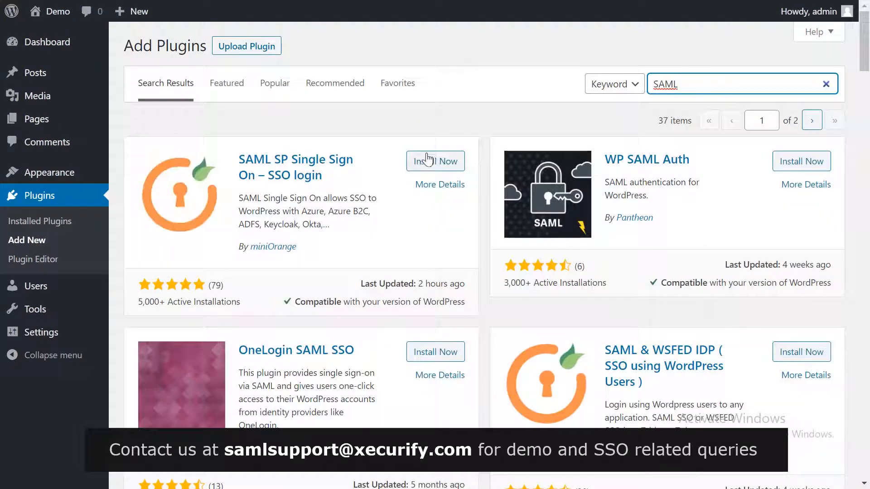
left_click(430, 161)
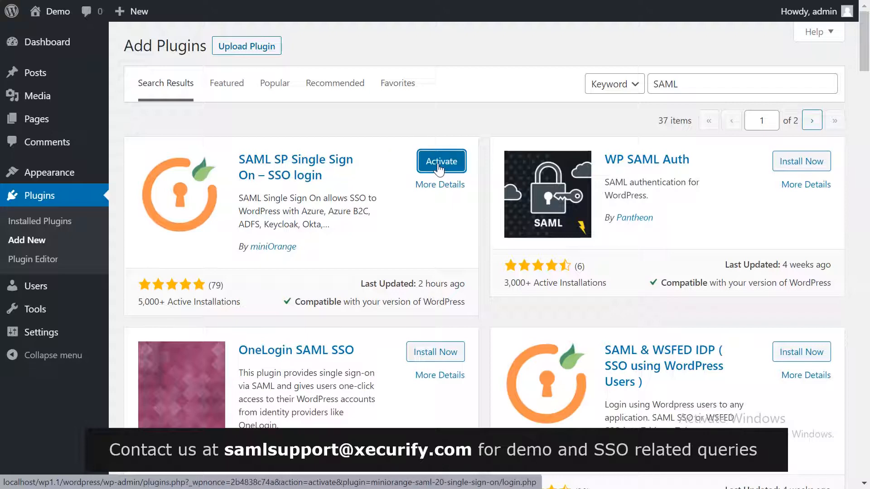
left_click(439, 168)
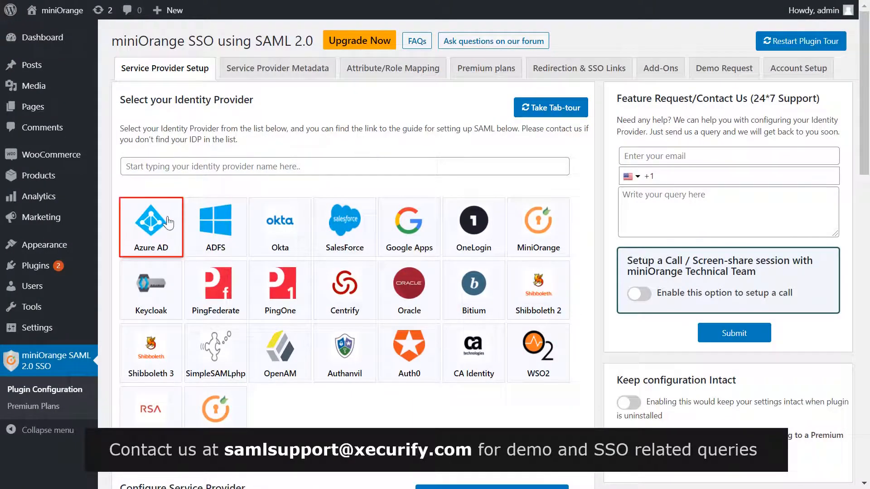
Step: Pick the Azure AD tile in the miniOrange Service Provider Setup tab
left_click(167, 222)
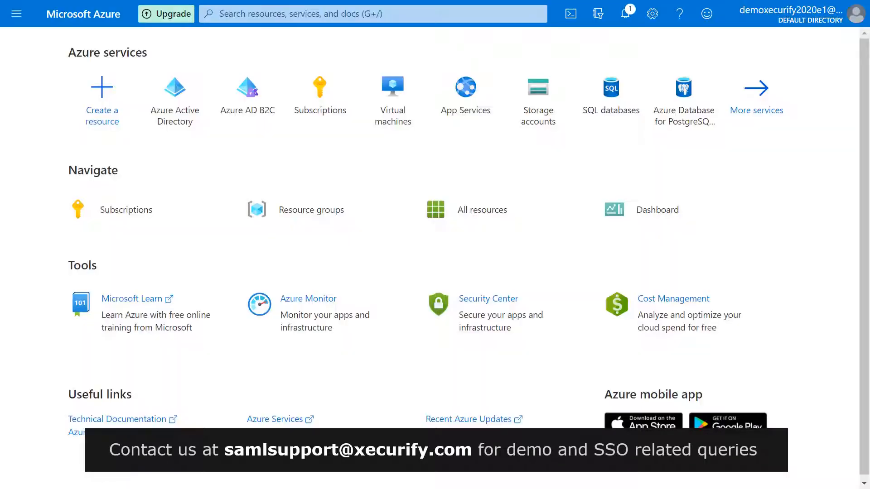
Step: Go to Azure Active Directory > App registrations and start a New registration
left_click(16, 14)
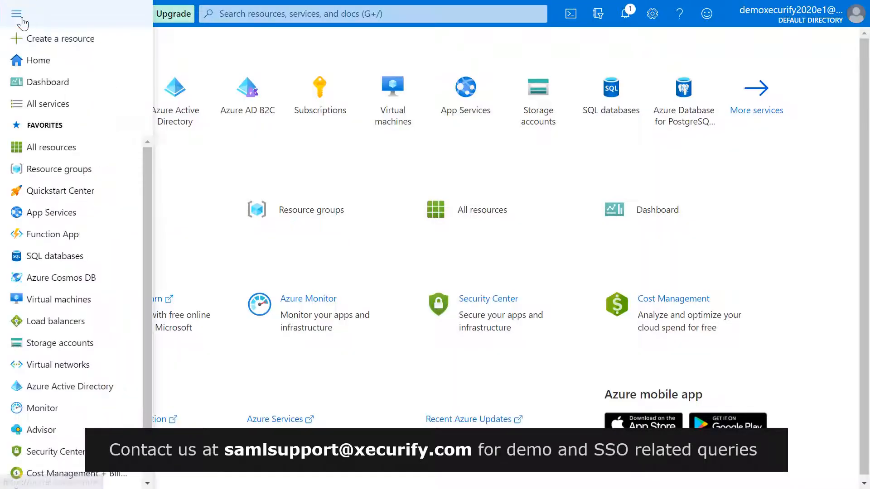
left_click(39, 383)
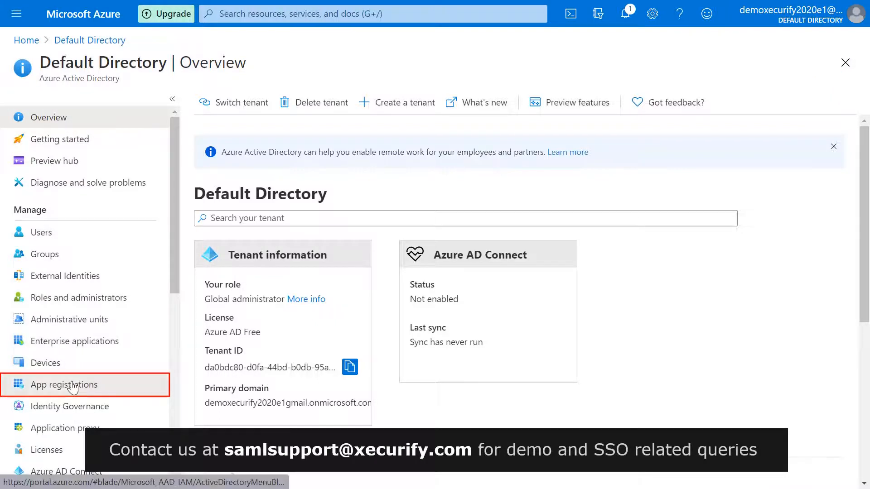
left_click(72, 386)
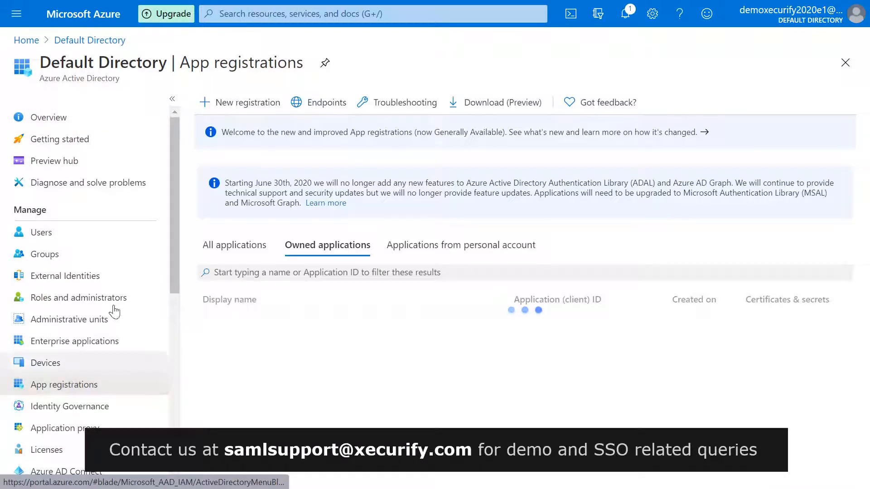
left_click(228, 109)
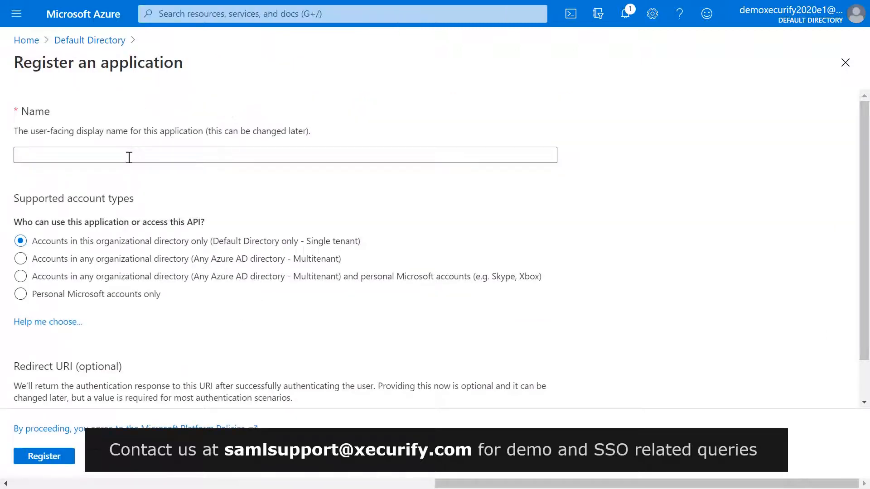
Step: Enter 'WordPress SAML App' as the application name, keeping the single-tenant account type
left_click(129, 157)
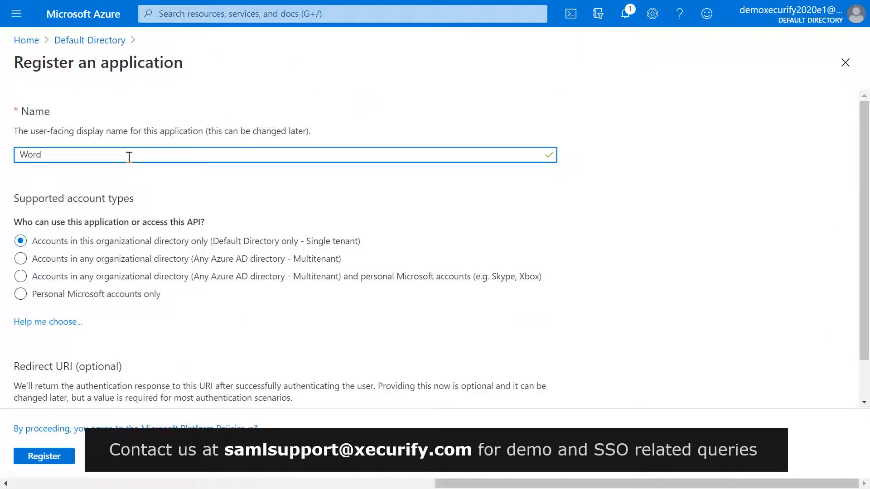
type("WordPress SAML App")
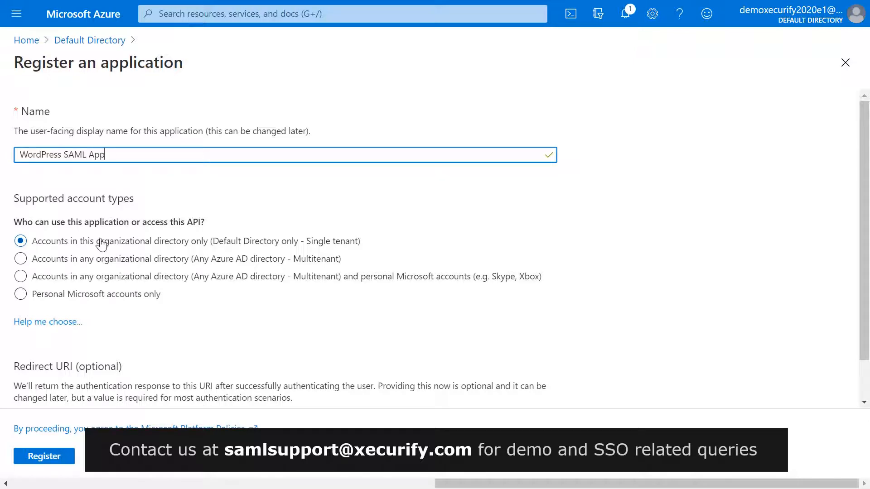
scroll(121, 323, "down", 1)
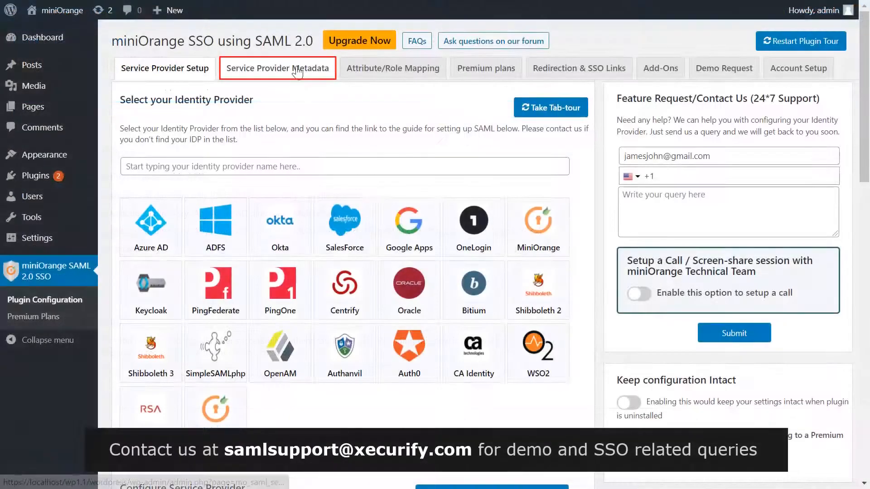
Step: Copy the ACS URL from the plugin's Service Provider Metadata table
left_click(297, 72)
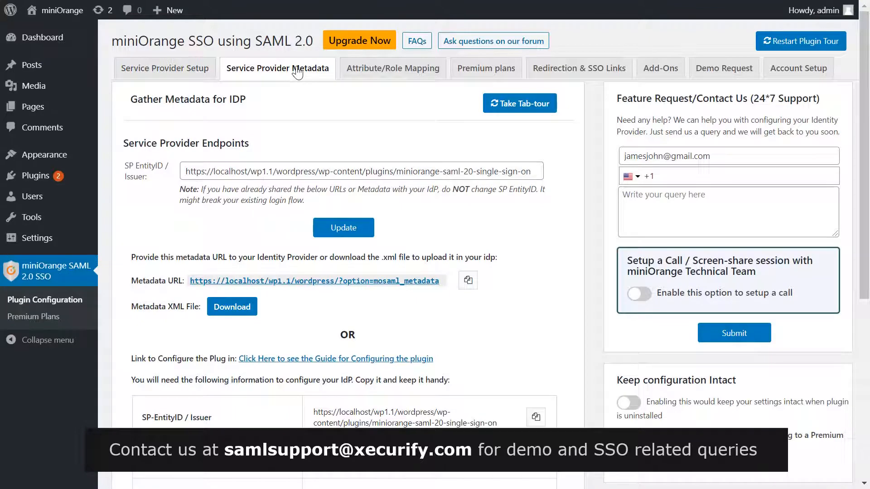
scroll(426, 337, "down", 4)
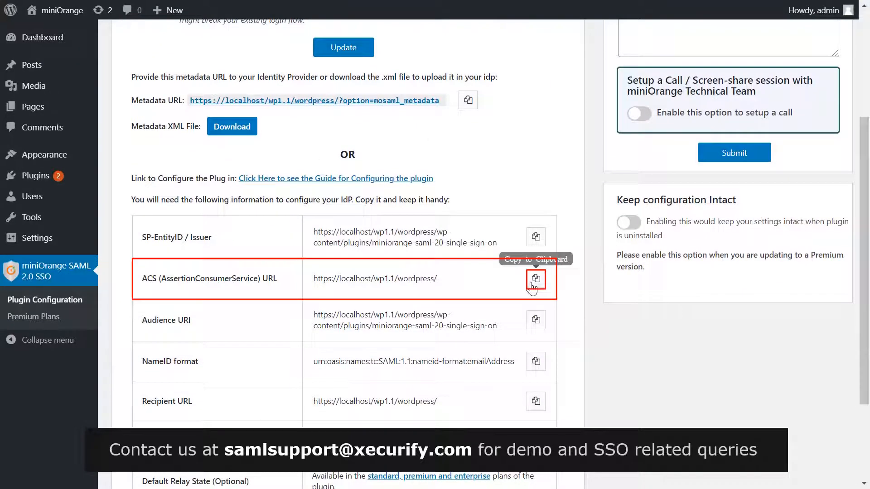
left_click(533, 285)
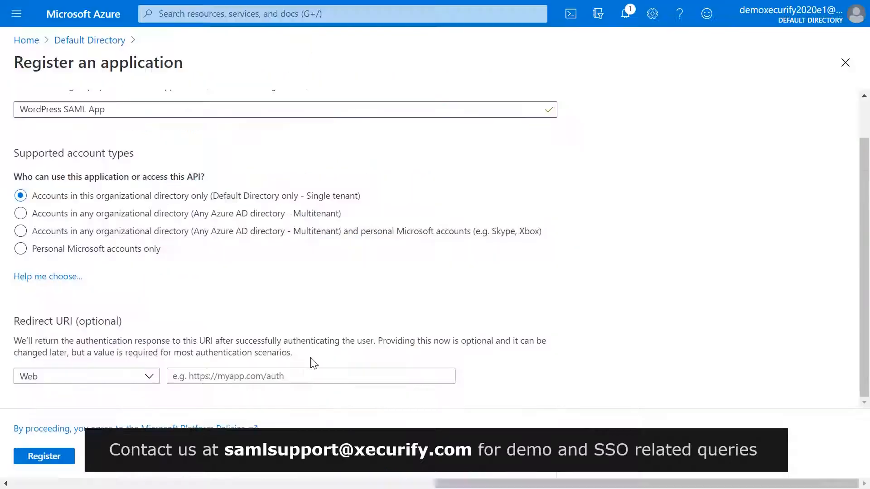
key("ctrl+v")
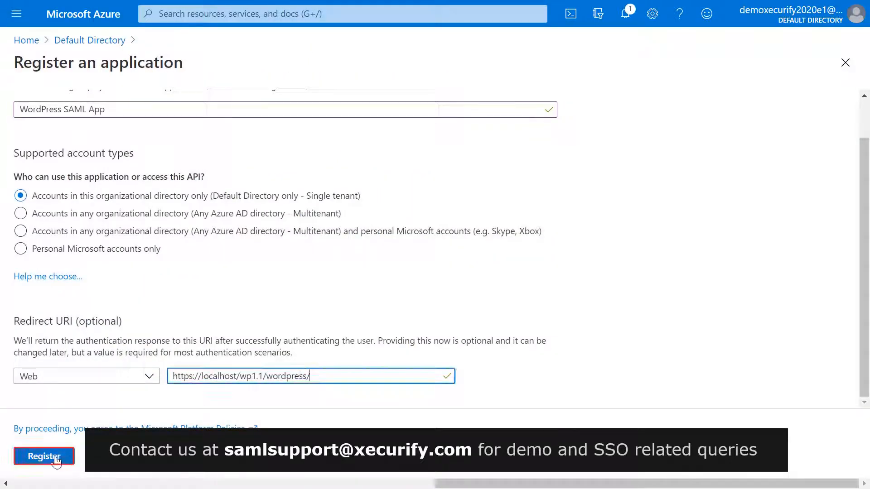
left_click(54, 459)
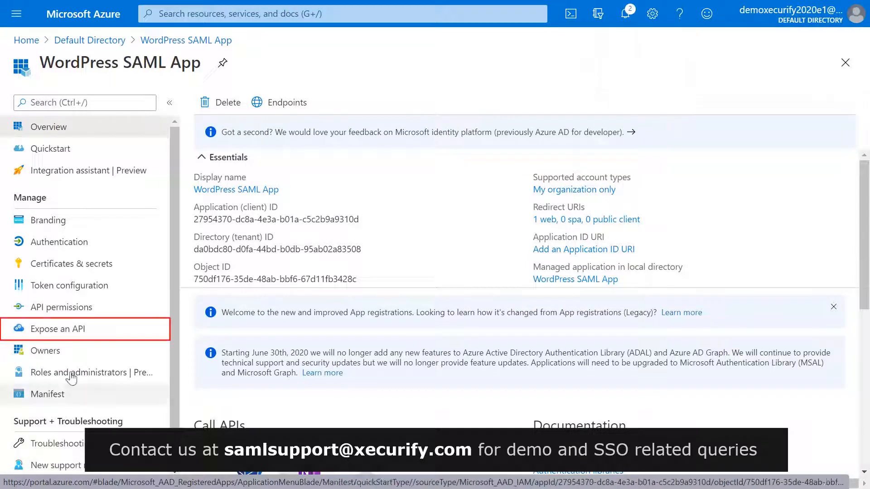
Step: In Expose an API, bring up the Application ID URI setting with its api:// default
left_click(82, 330)
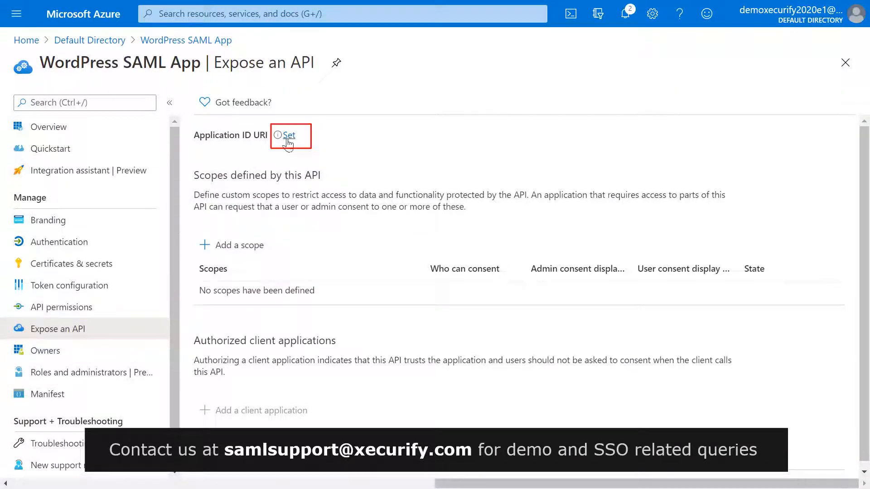
left_click(288, 136)
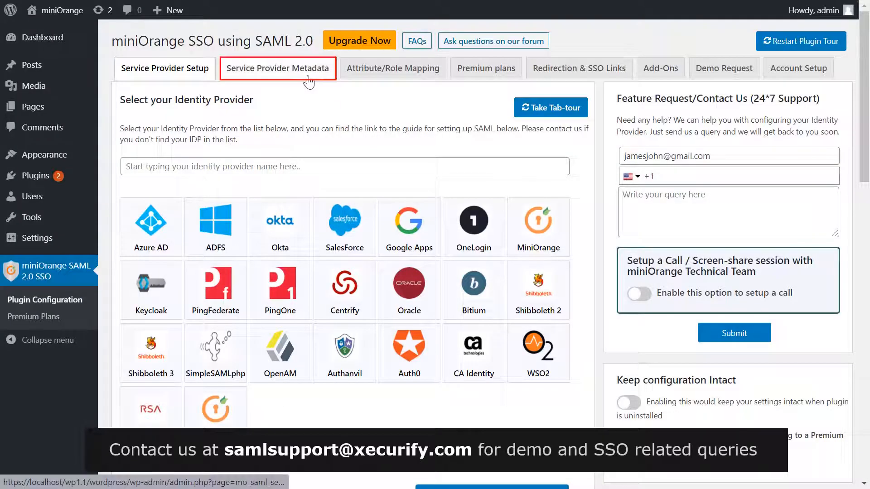
left_click(307, 77)
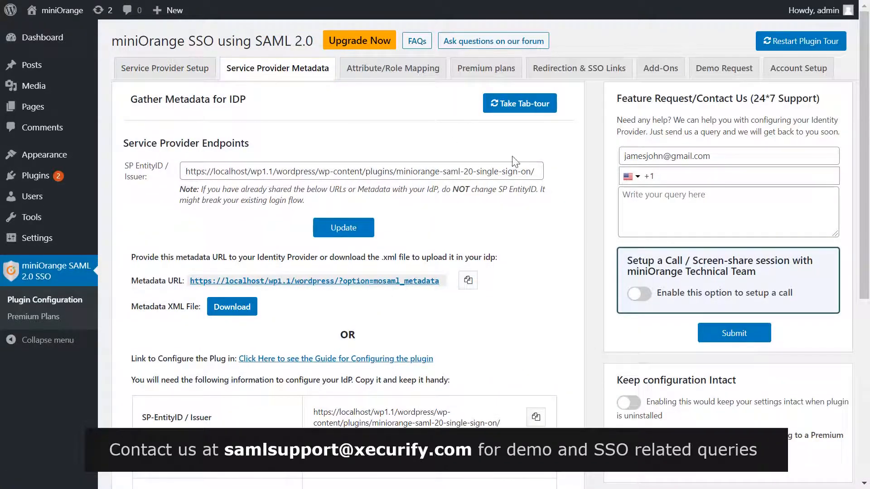
Step: Update the SP EntityID without its trailing slash and copy the SP-EntityID / Issuer value
left_click(537, 168)
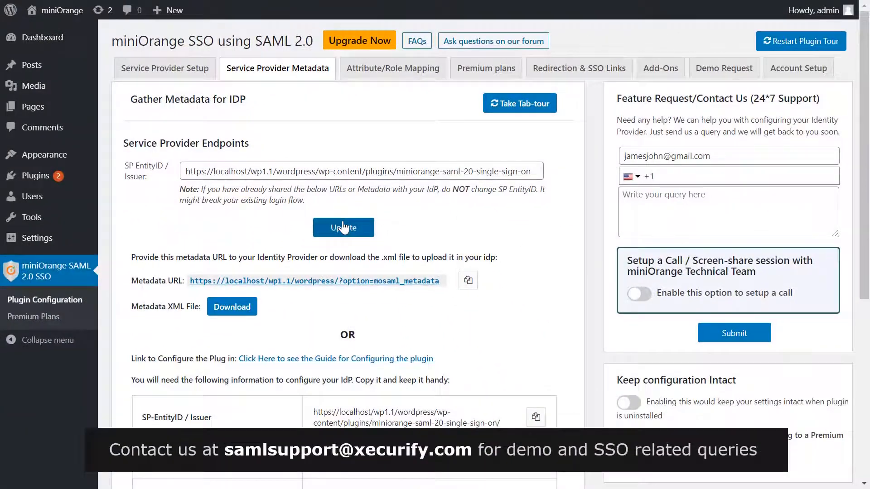
left_click(344, 231)
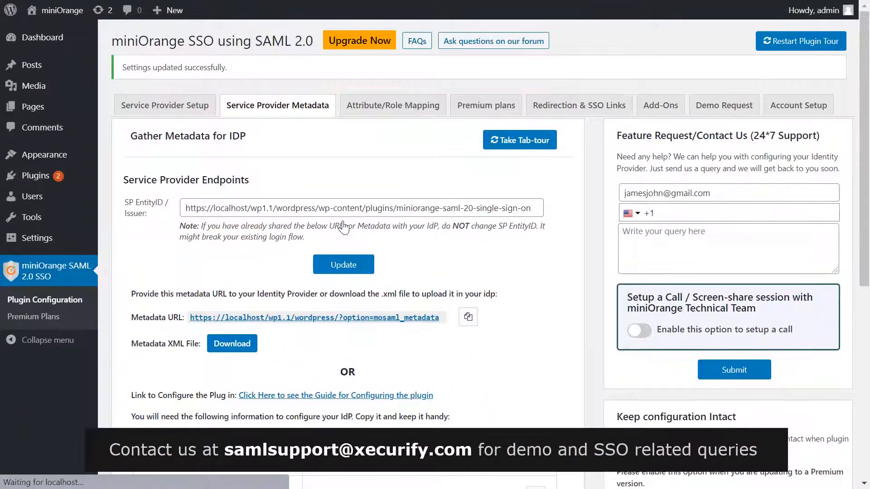
scroll(345, 226, "down", 3)
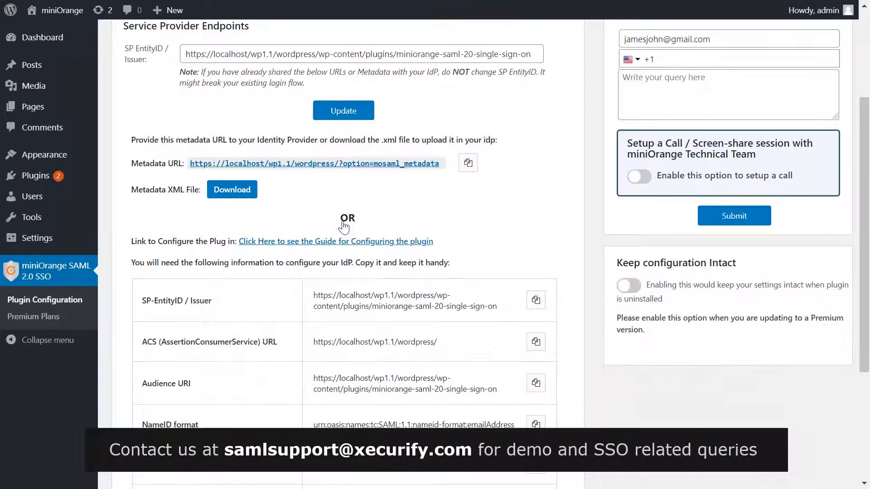
left_click(542, 304)
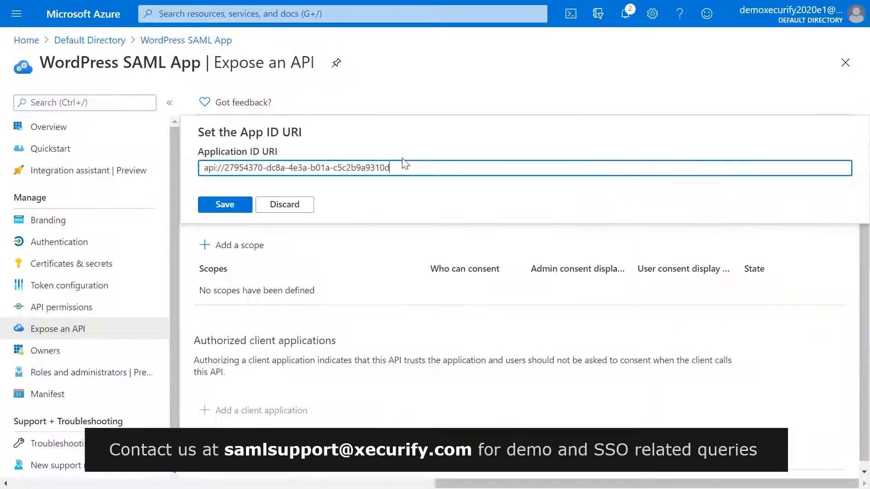
Step: Replace the api:// Application ID URI with the plugin's SP EntityID and save
triple_click(401, 164)
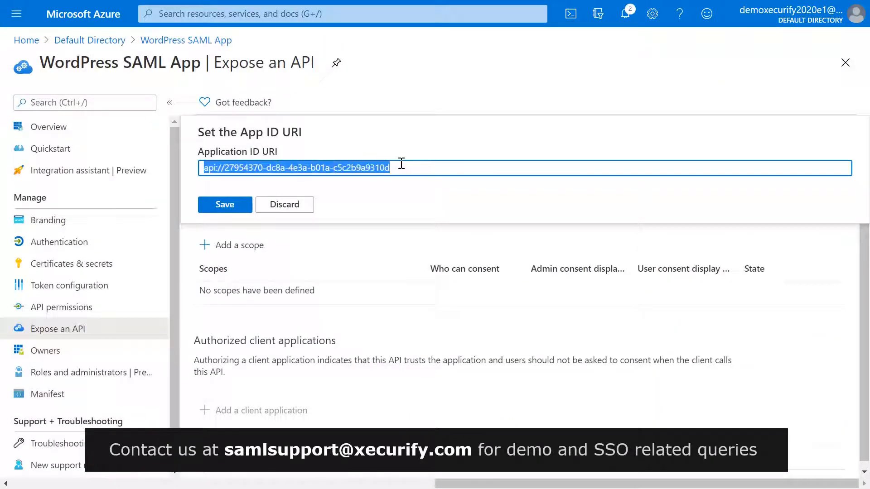
key("ctrl+v")
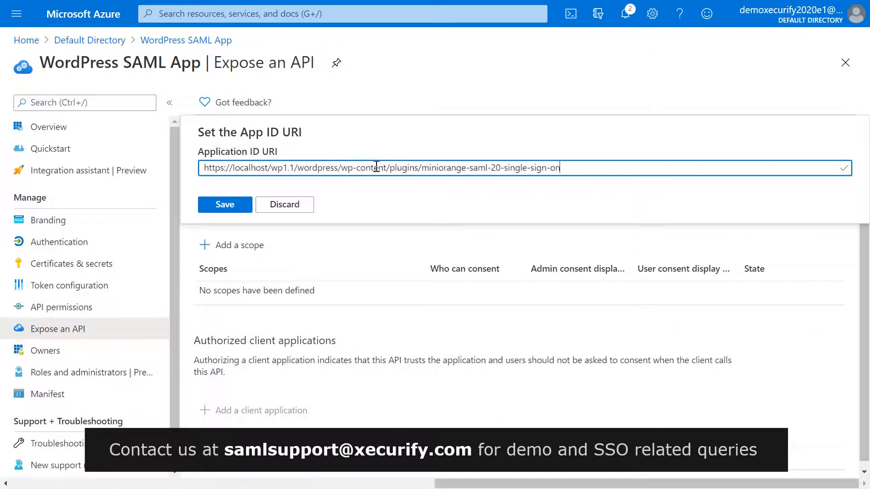
left_click(230, 204)
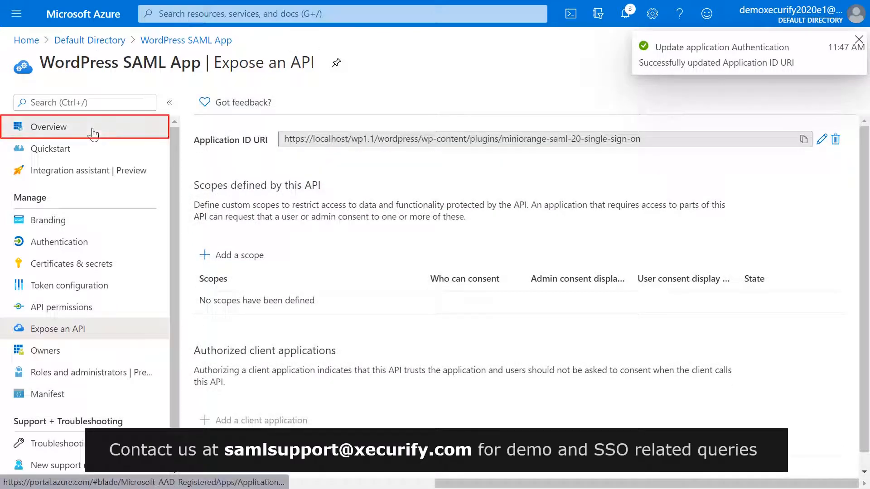
Step: Copy the Federation metadata document URL from the app's Overview endpoints
left_click(93, 133)
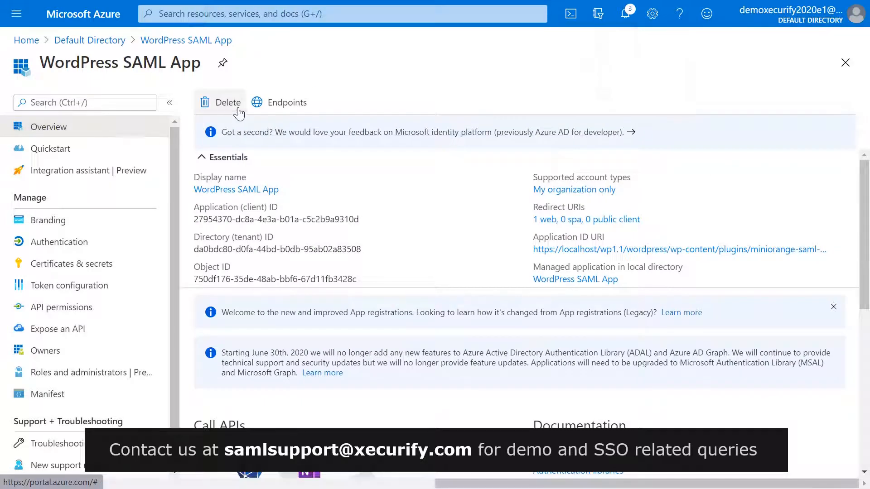
left_click(259, 108)
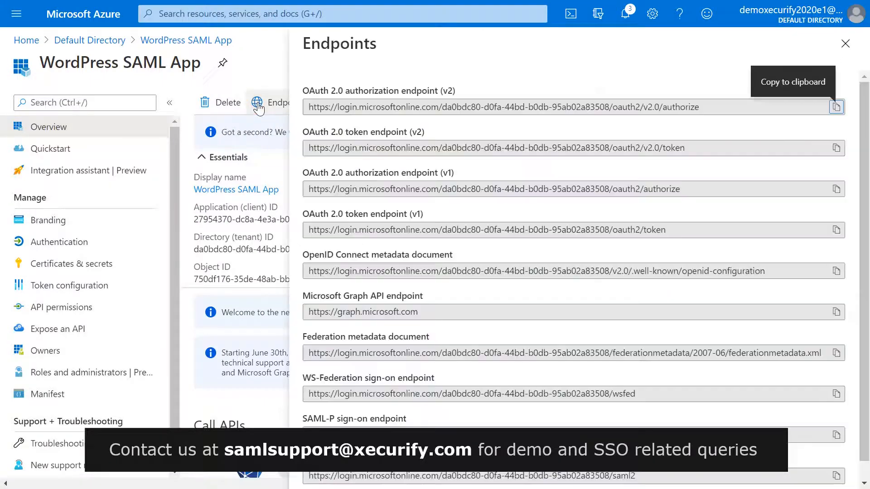
scroll(597, 270, "down", 1)
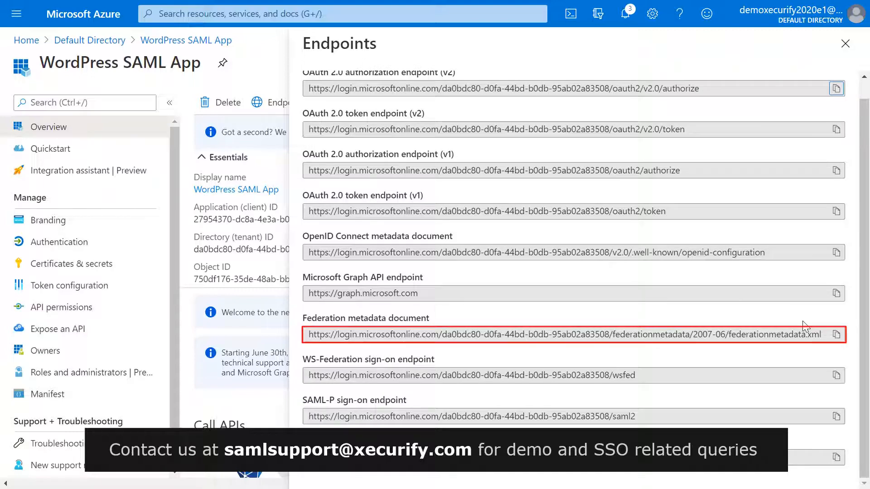
left_click(836, 335)
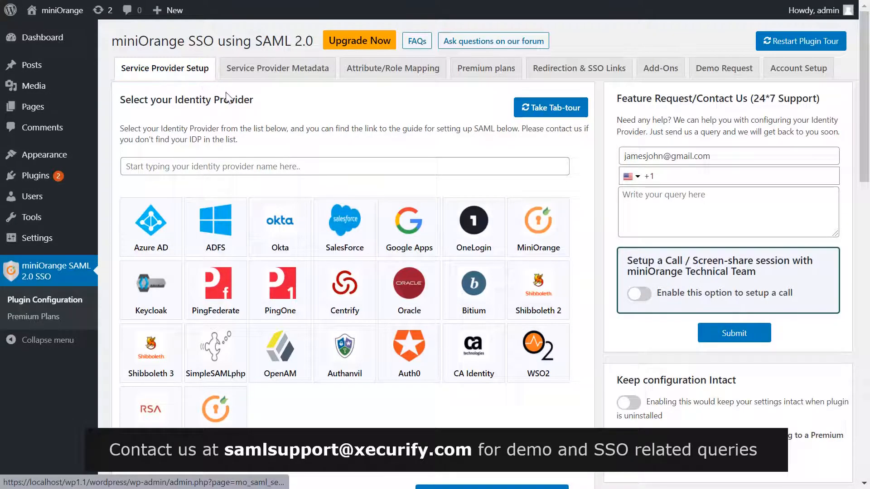
Step: Register the identity provider as AzureAD by fetching metadata from the pasted Azure federation metadata URL
scroll(344, 159, "down", 5)
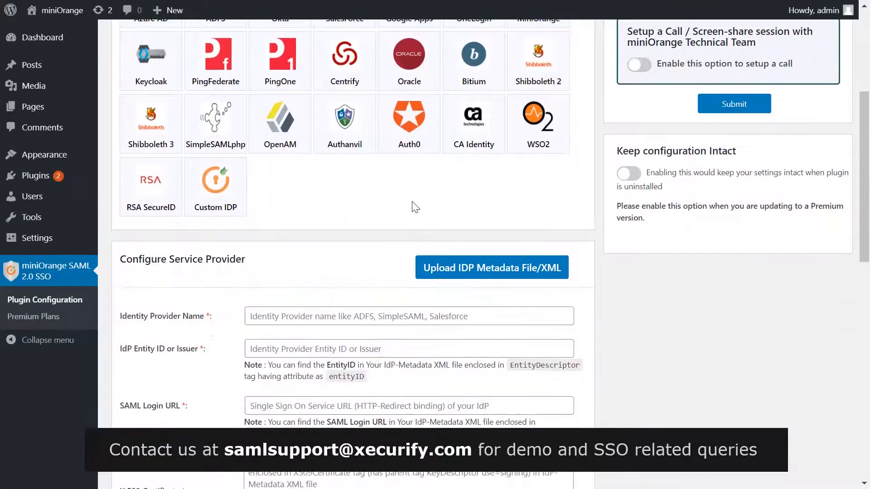
left_click(476, 271)
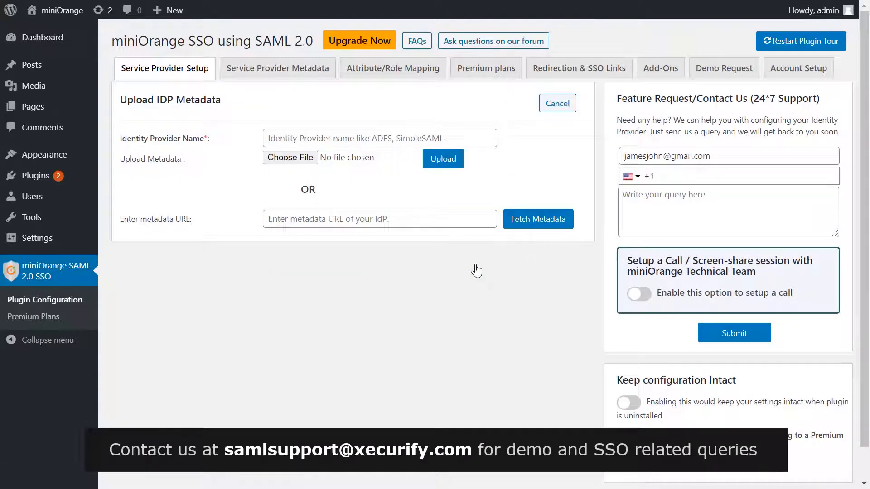
left_click(378, 141)
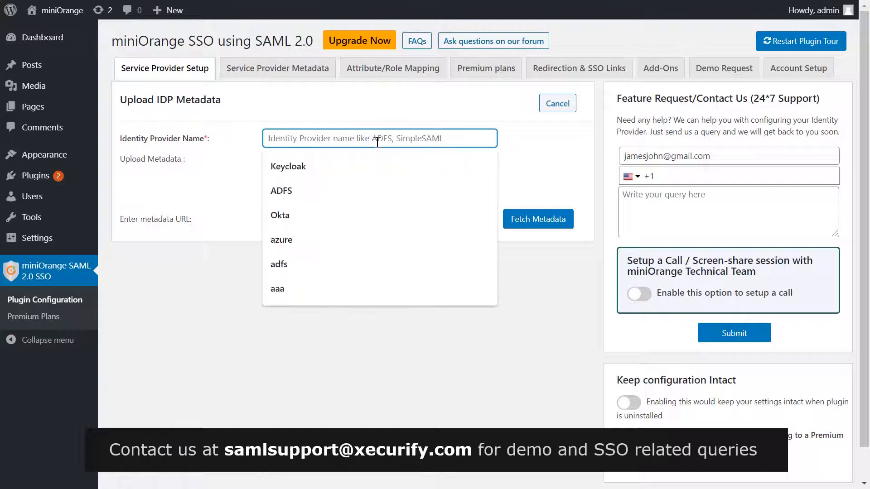
type("AzureAD")
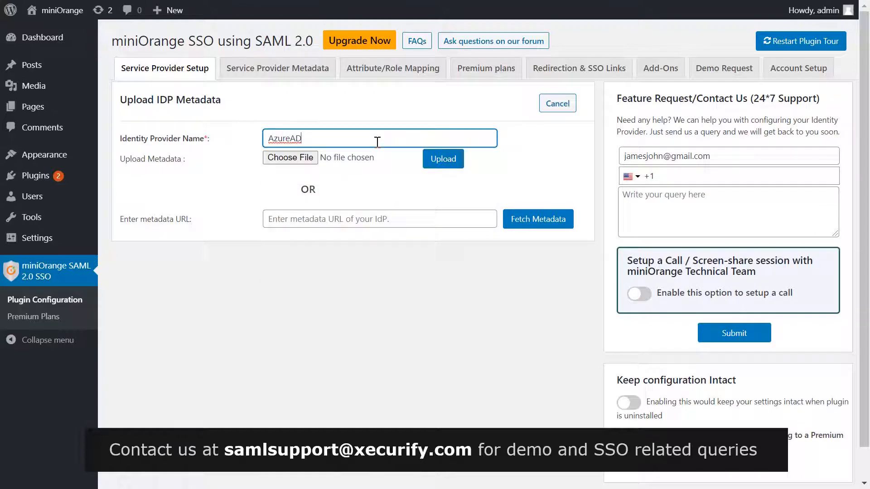
left_click(371, 211)
key("ctrl+v")
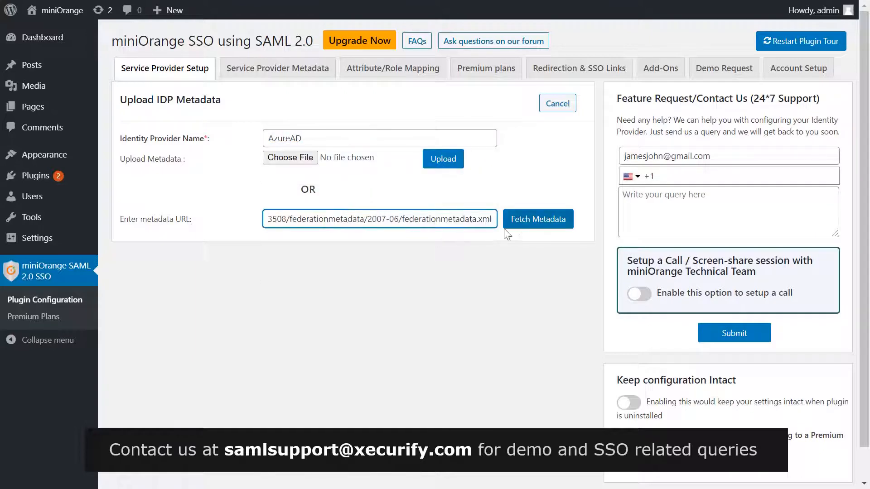
left_click(533, 222)
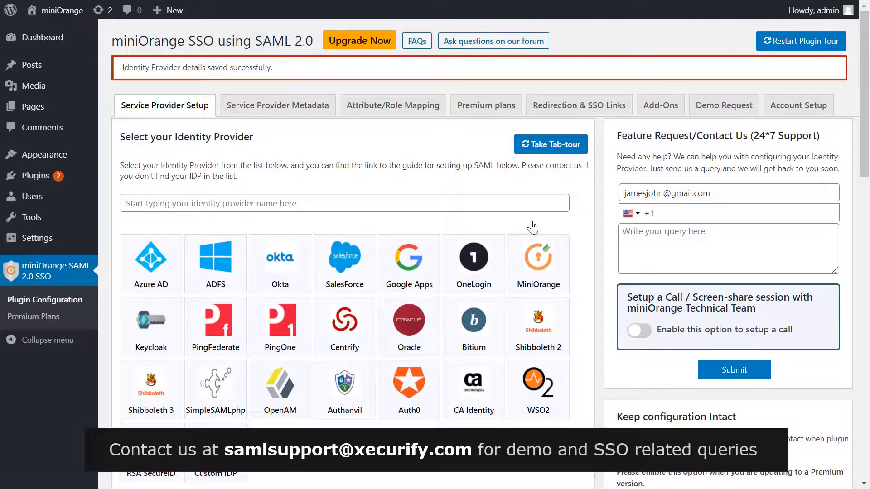
Step: Run Test Configuration for AzureAD and confirm the TEST SUCCESSFUL result with received attributes
scroll(533, 227, "down", 8)
scroll(533, 227, "down", 15)
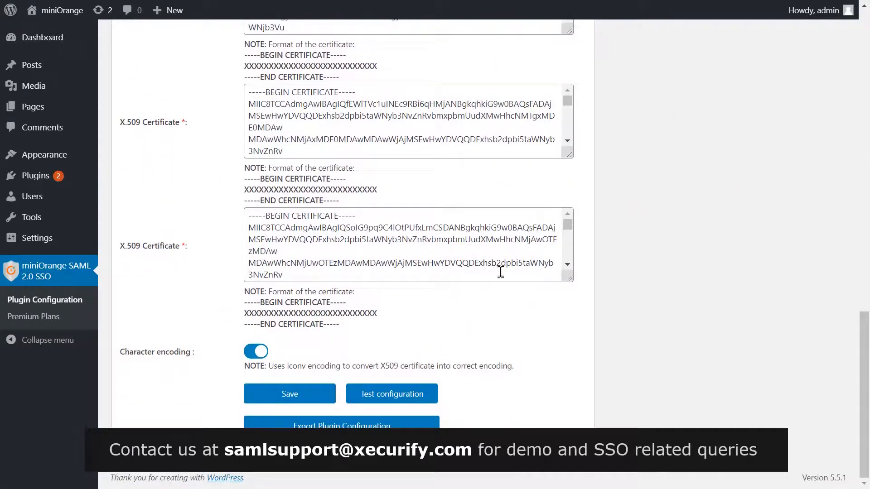
left_click(411, 392)
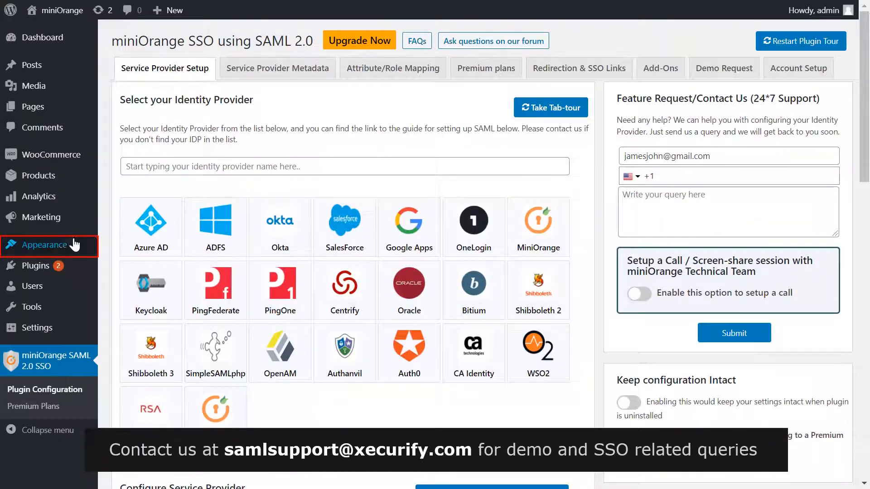
Step: Add the Login with AzureAD widget to Footer #1 on the Widgets page
mouse_move(70, 244)
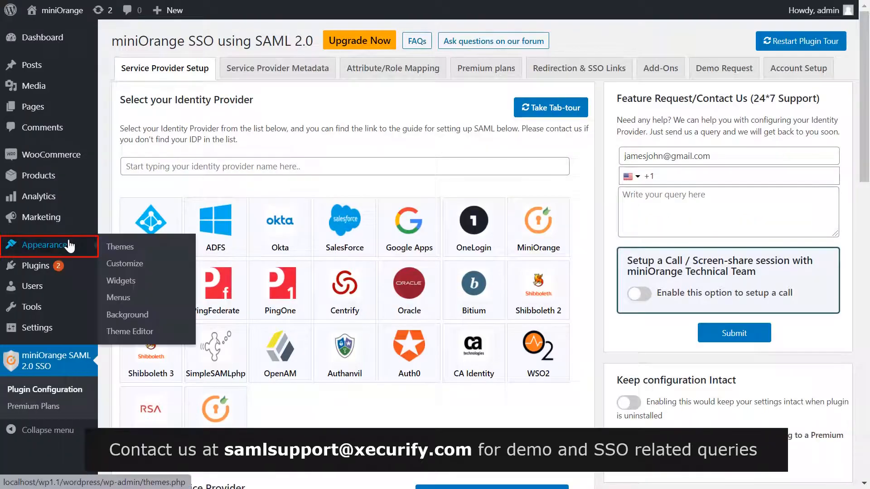
left_click(122, 285)
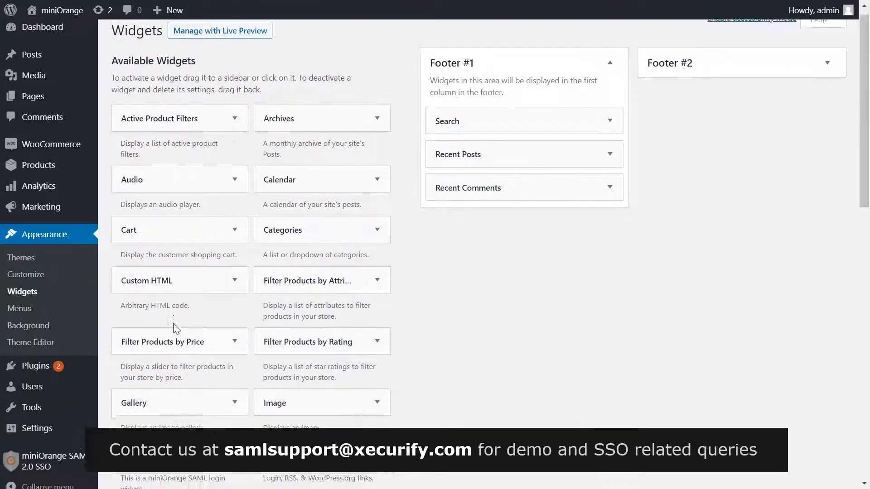
scroll(173, 323, "down", 5)
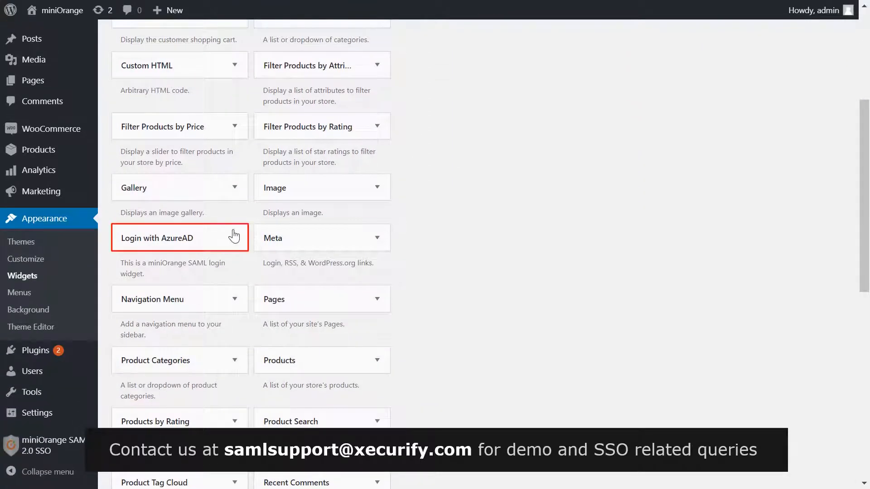
left_click(234, 236)
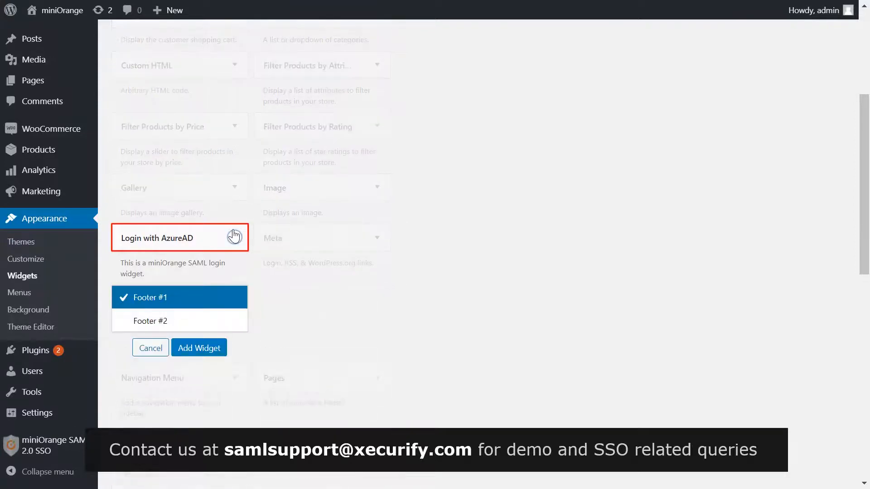
left_click(197, 349)
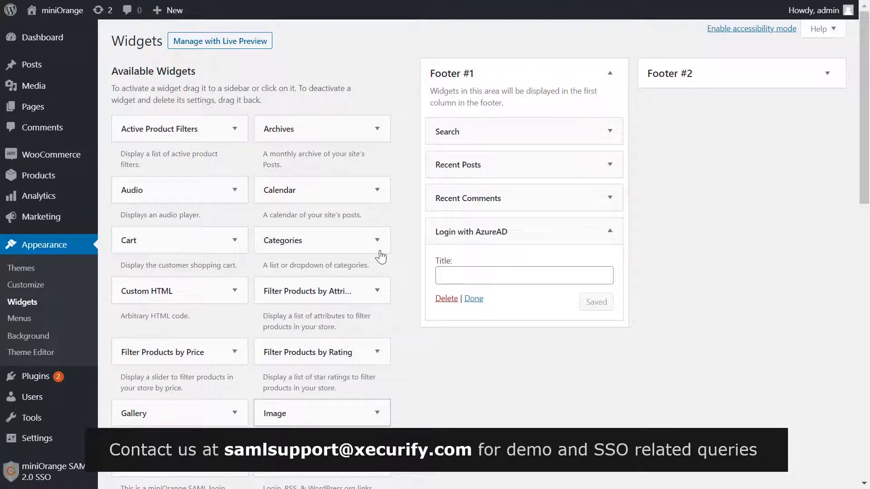
Step: Title the widget 'Login with Azure AD', save it, and collapse its settings
left_click(457, 277)
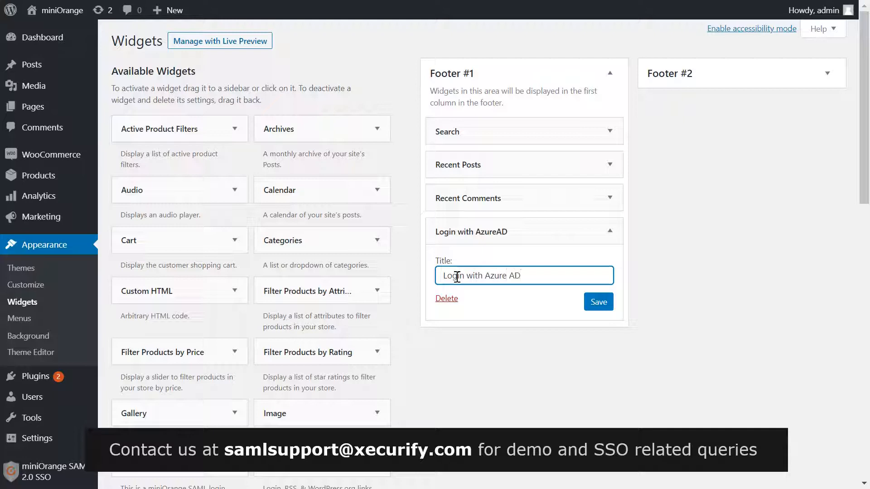
left_click(593, 306)
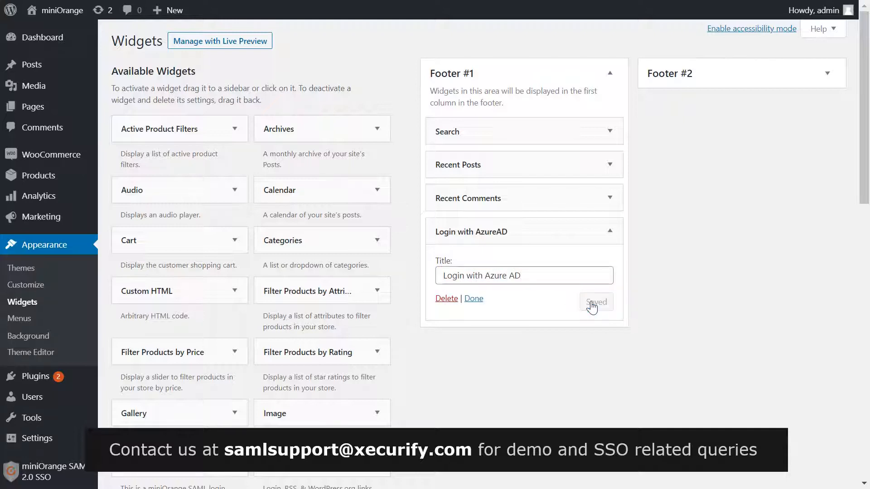
left_click(473, 299)
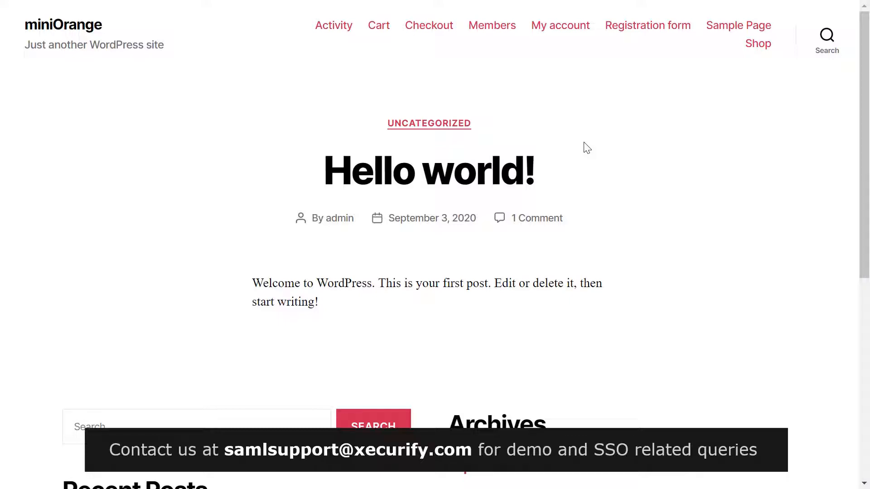
Step: Sign in through the footer's Login with AzureAD link using the Azure account e-mail and password
scroll(587, 148, "down", 8)
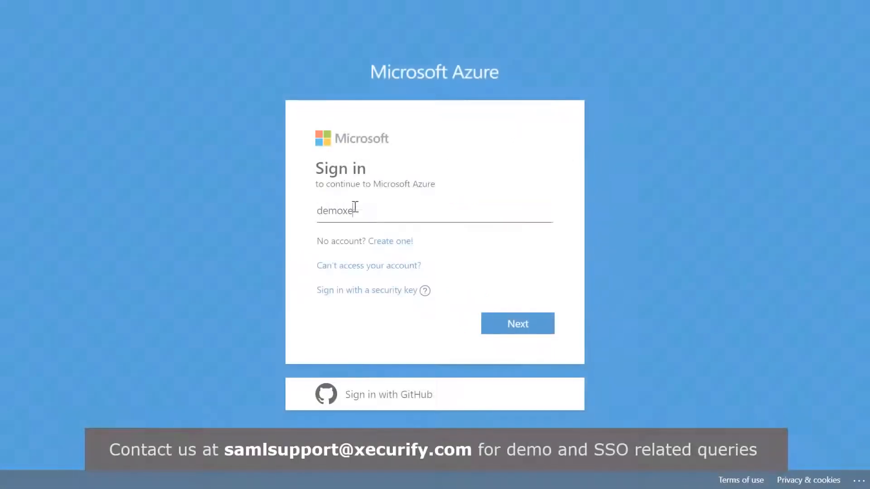
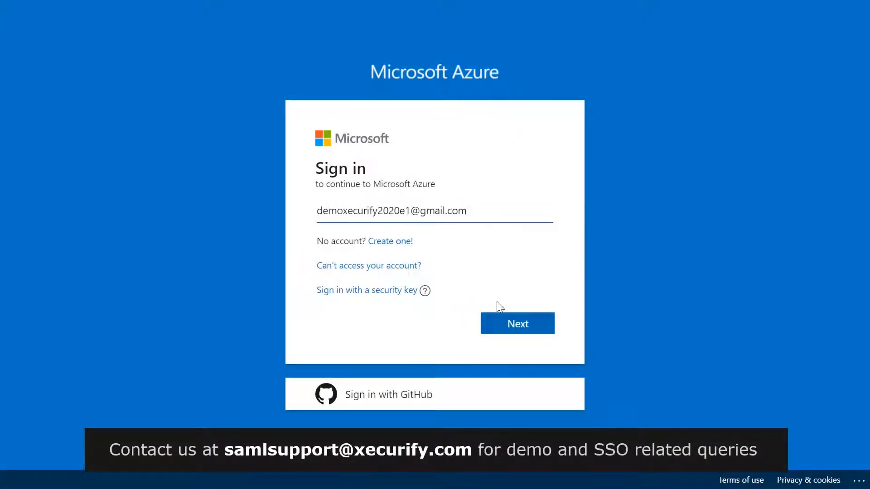
left_click(519, 324)
type("•••••••••")
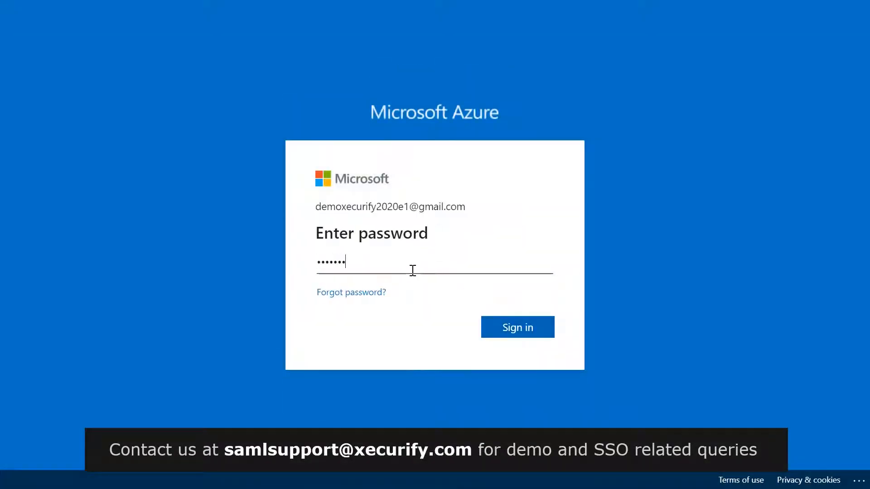
left_click(502, 329)
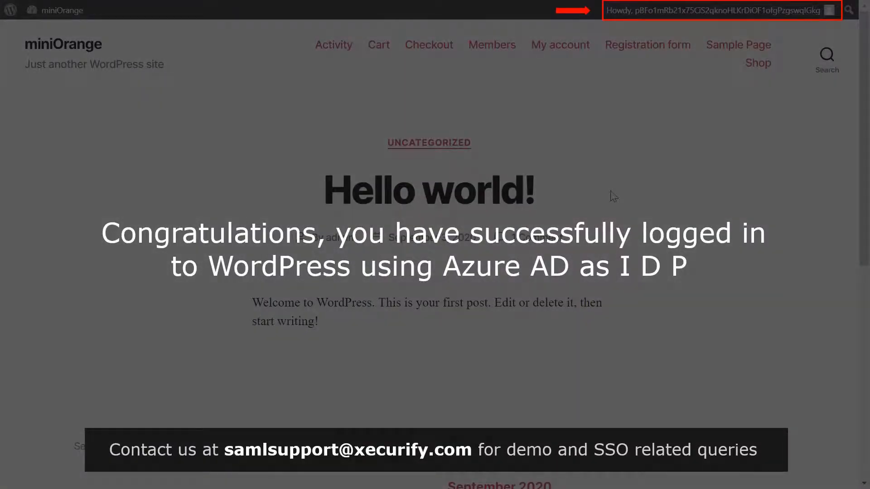
scroll(614, 196, "down", 3)
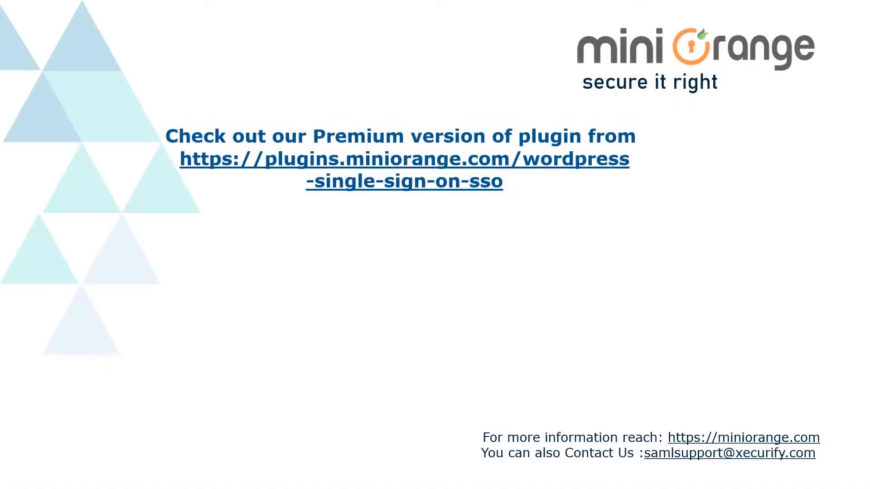